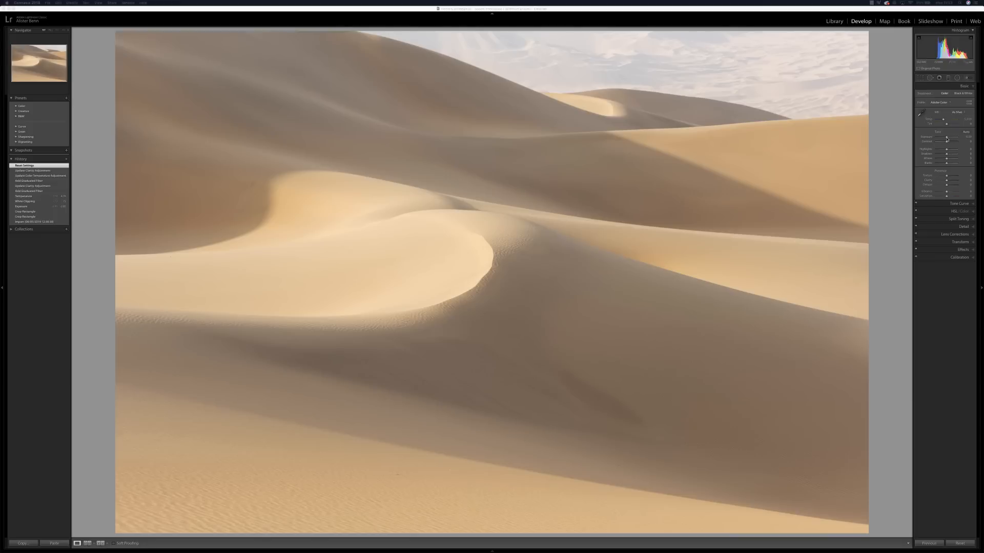
Step: Lower the overall exposure of the dune photo so the shaded slopes turn distinctly dark
{"action": "left_click_drag", "start_coordinate": [947, 140], "coordinate": [946, 140]}
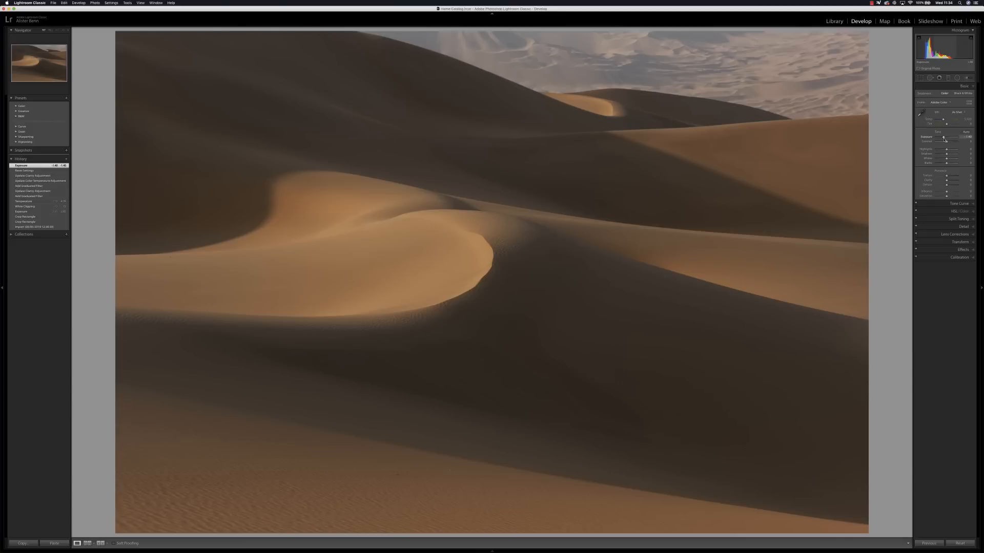
{"action": "key", "text": "Down"}
{"action": "key", "text": "Down"}
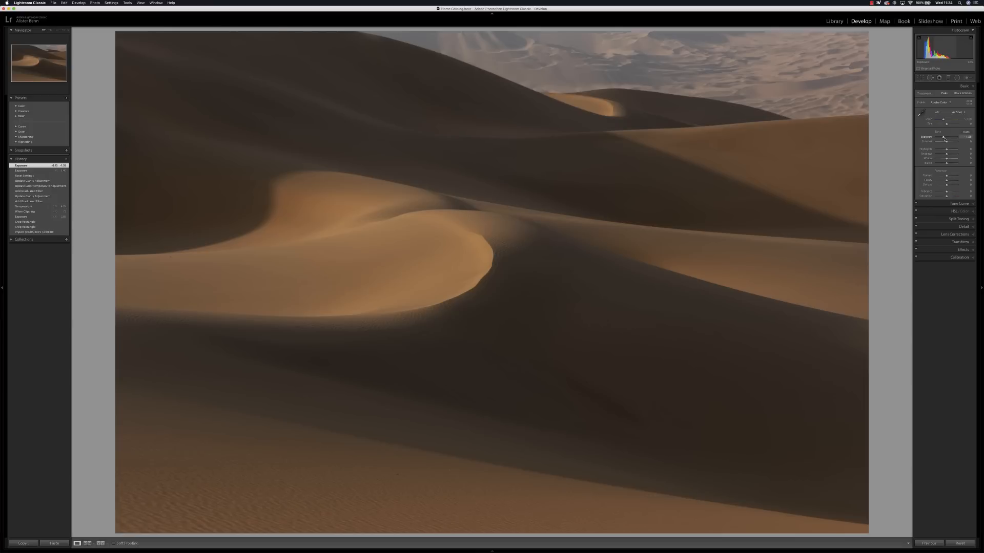
Step: Raise the photo's whites, lower its blacks and cool the white balance slightly
{"action": "left_click_drag", "start_coordinate": [948, 160], "coordinate": [953, 161]}
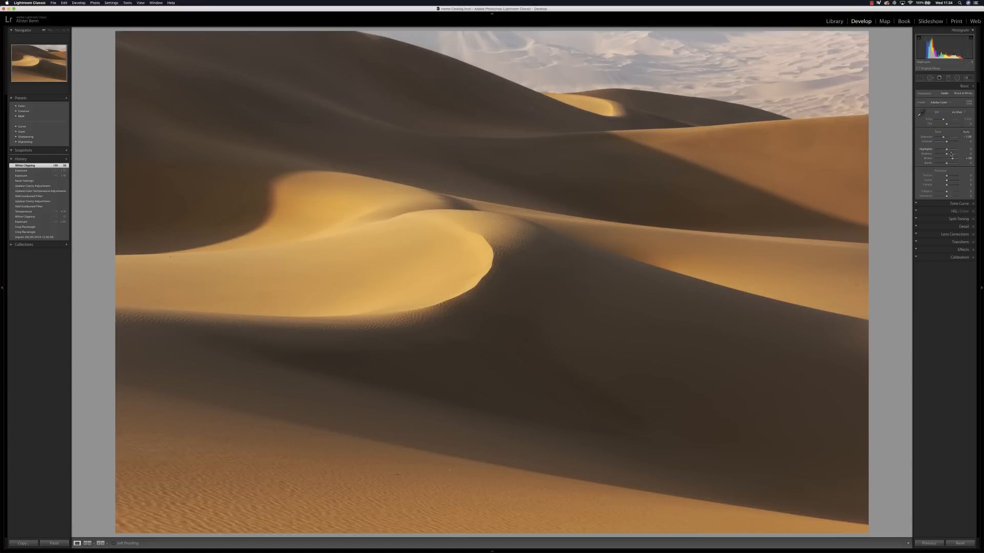
{"action": "left_click_drag", "start_coordinate": [946, 164], "coordinate": [944, 164]}
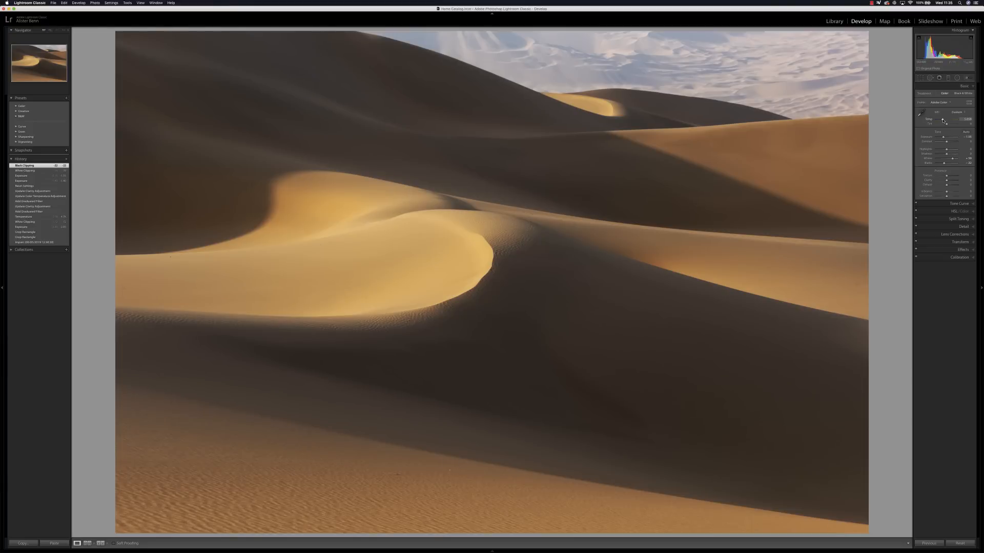
{"action": "left_click_drag", "start_coordinate": [943, 120], "coordinate": [943, 121]}
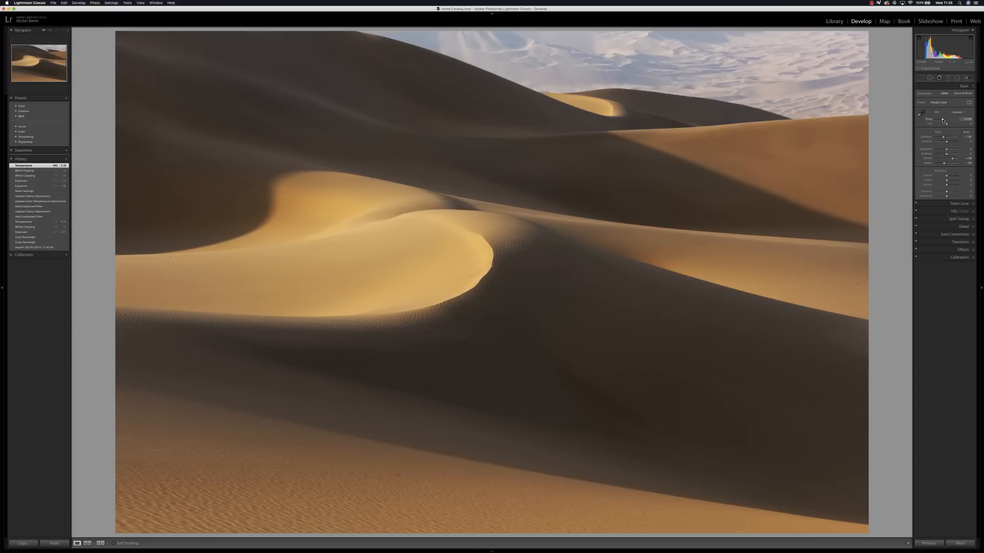
Step: Add a graduated filter over the foreground dunes, with increased clarity and whites and slightly reduced exposure
{"action": "left_click", "coordinate": [948, 78]}
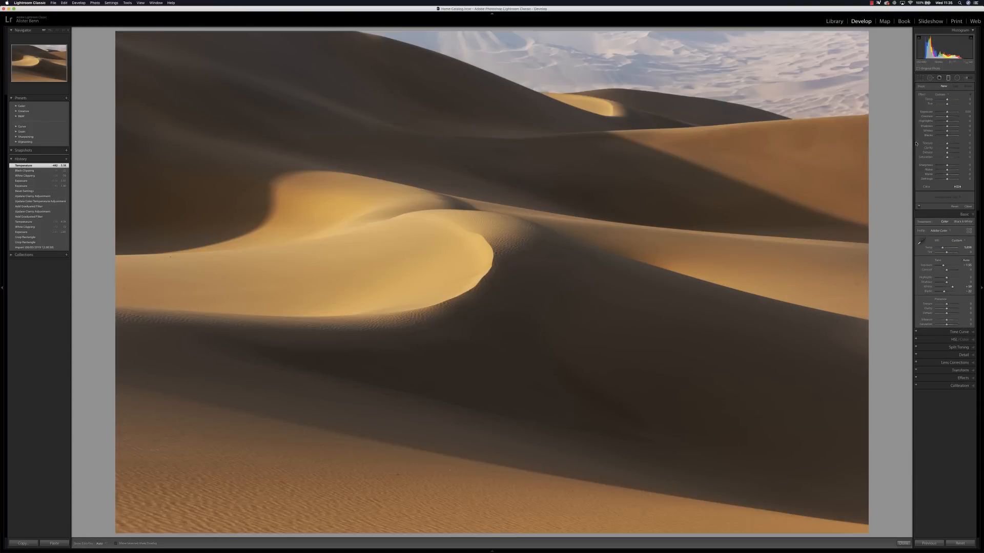
{"action": "left_click_drag", "start_coordinate": [538, 278], "coordinate": [563, 127]}
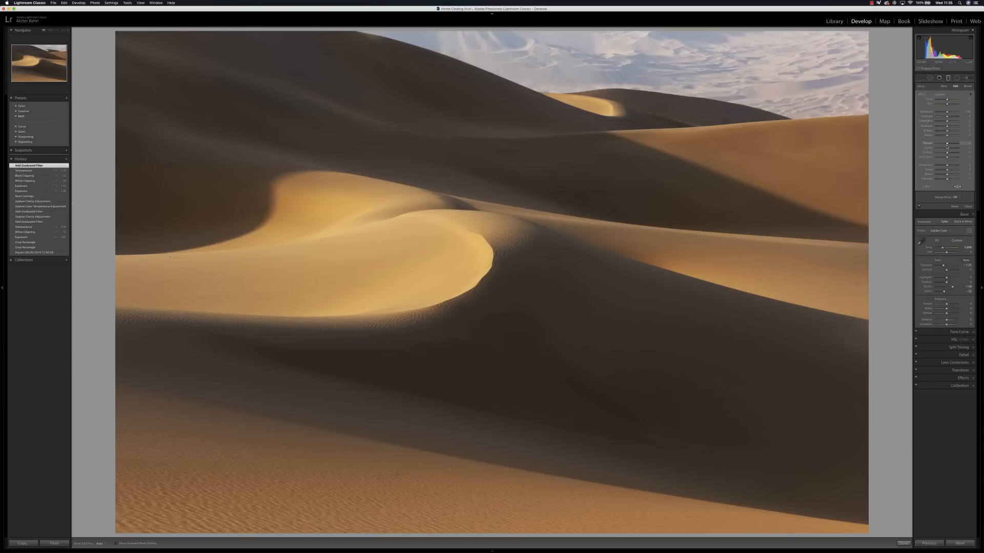
{"action": "left_click_drag", "start_coordinate": [949, 148], "coordinate": [950, 148]}
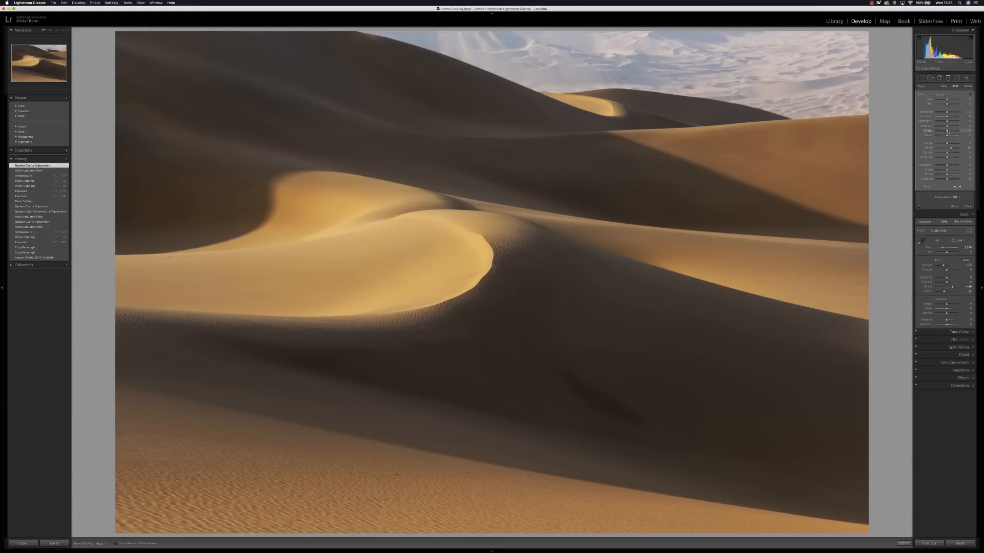
{"action": "left_click_drag", "start_coordinate": [947, 133], "coordinate": [951, 132]}
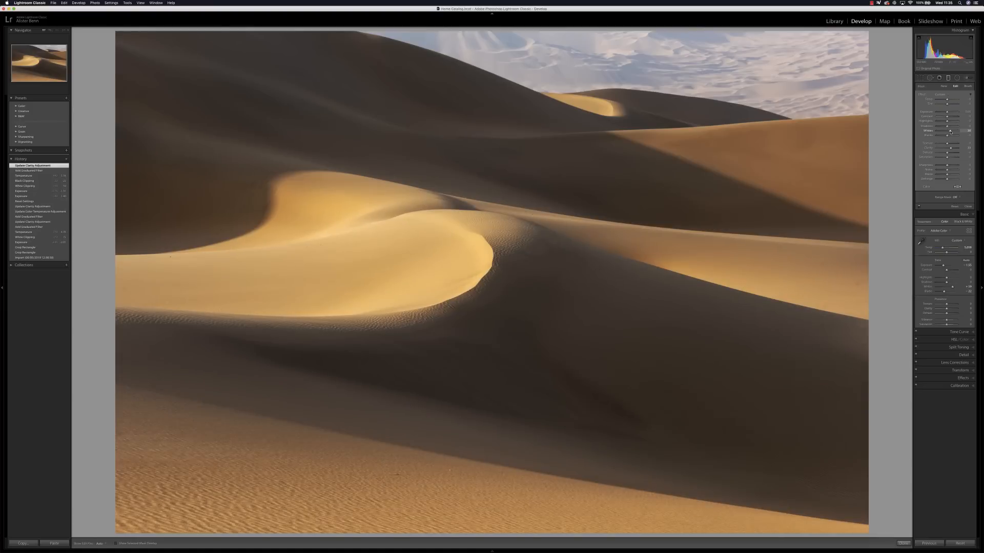
{"action": "left_click_drag", "start_coordinate": [947, 113], "coordinate": [945, 114]}
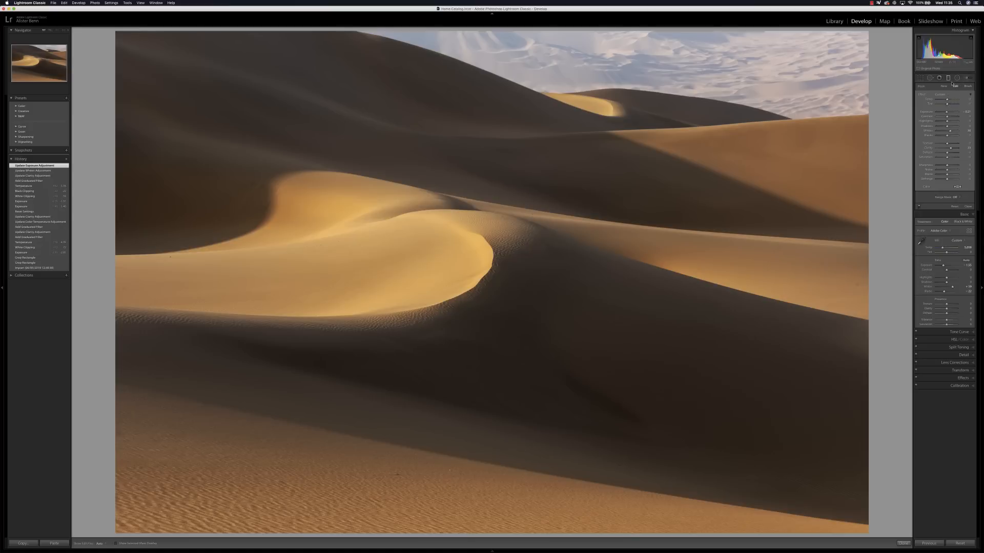
Step: Add a second graduated filter over the distant dunes, with cooler temperature, slightly lower exposure and more clarity and whites
{"action": "left_click", "coordinate": [944, 86]}
{"action": "left_click_drag", "start_coordinate": [620, 95], "coordinate": [609, 156]}
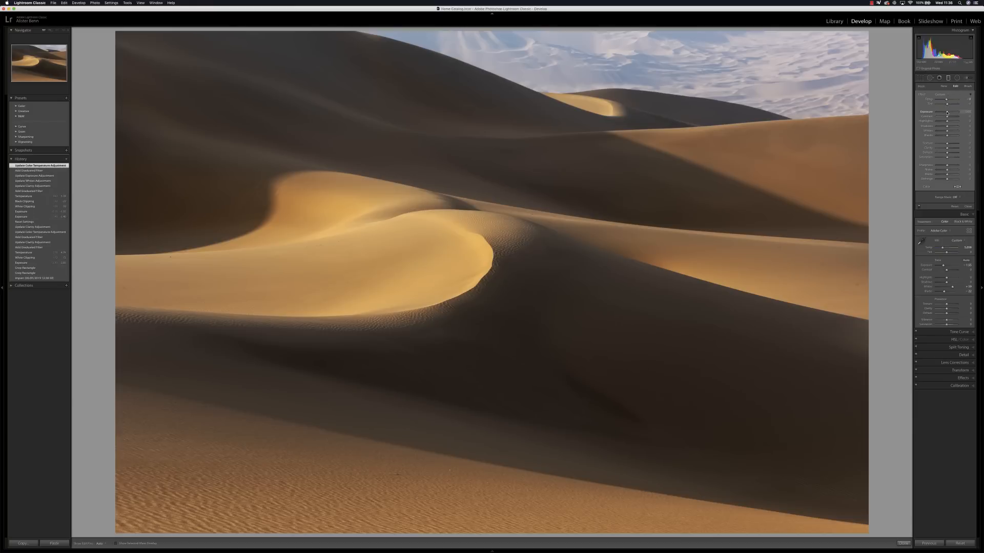
{"action": "left_click_drag", "start_coordinate": [946, 112], "coordinate": [946, 112]}
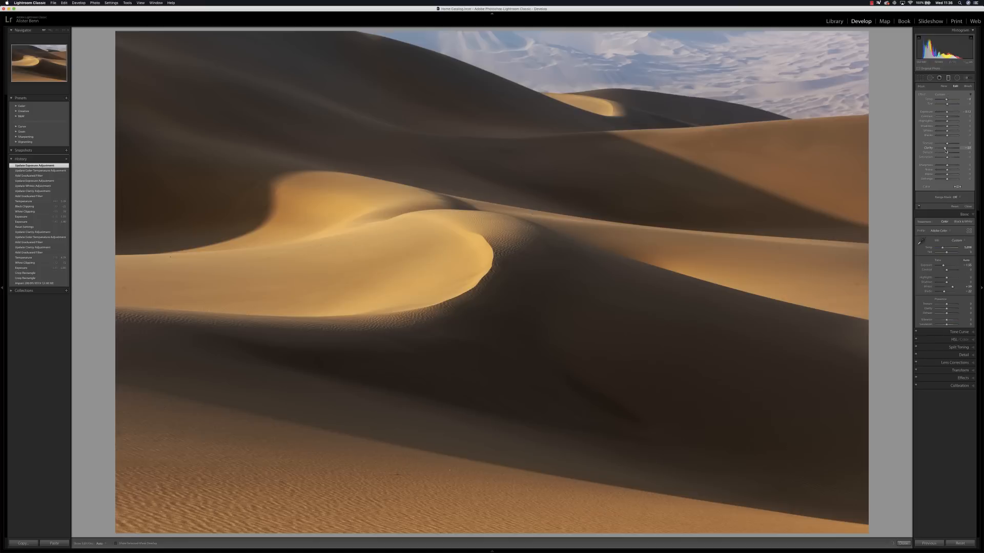
{"action": "left_click_drag", "start_coordinate": [945, 151], "coordinate": [950, 151]}
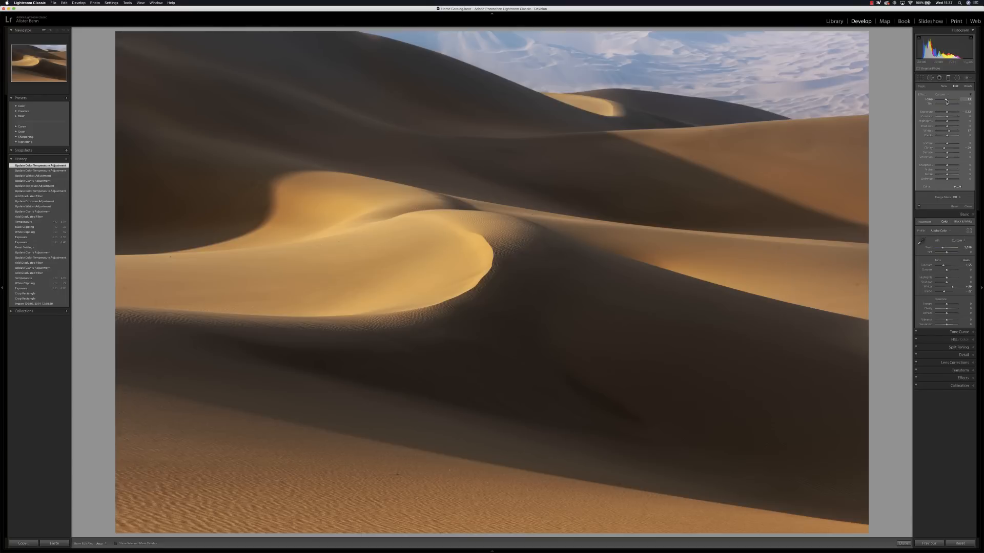
Step: Visualize spots and heal six dust spots across the middle and upper dunes with Spot Removal
{"action": "left_click", "coordinate": [929, 77]}
{"action": "key", "text": "a"}
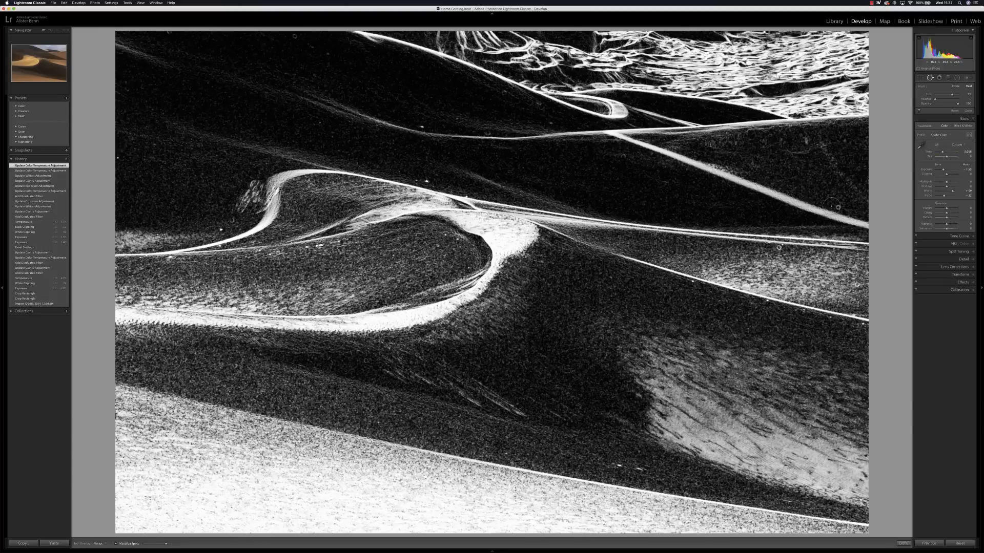
{"action": "scroll", "coordinate": [838, 207], "scroll_direction": "down", "scroll_amount": 3}
{"action": "left_click", "coordinate": [837, 207]}
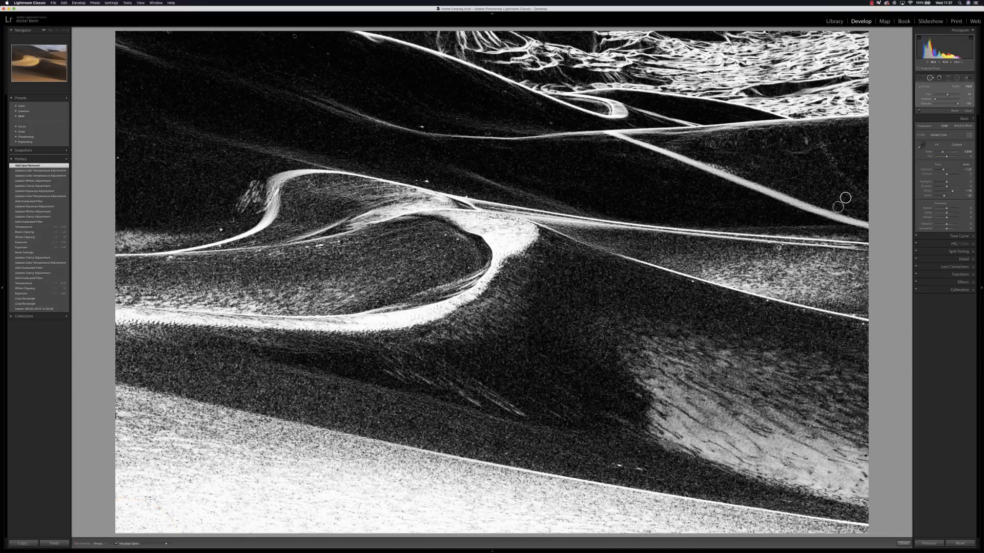
{"action": "left_click", "coordinate": [779, 248]}
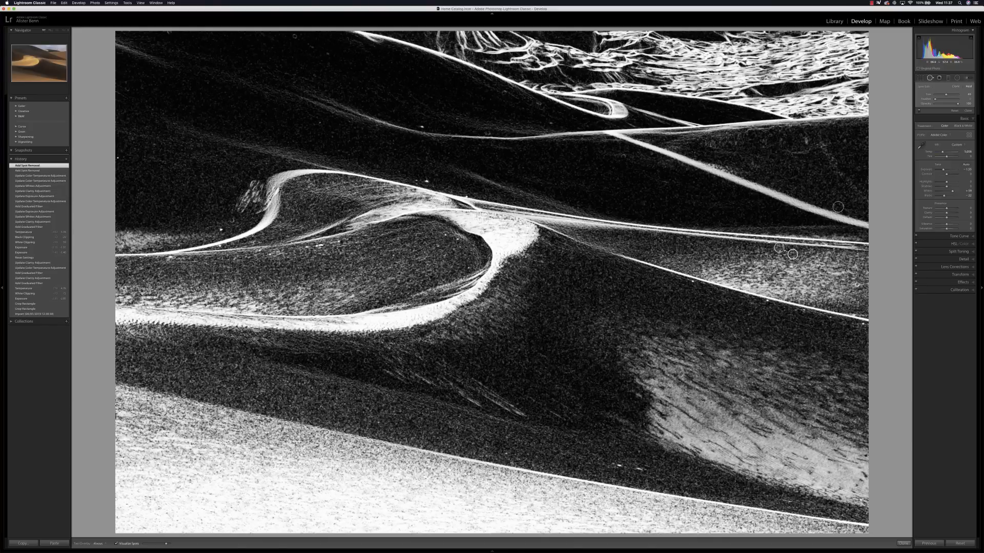
{"action": "left_click", "coordinate": [220, 230]}
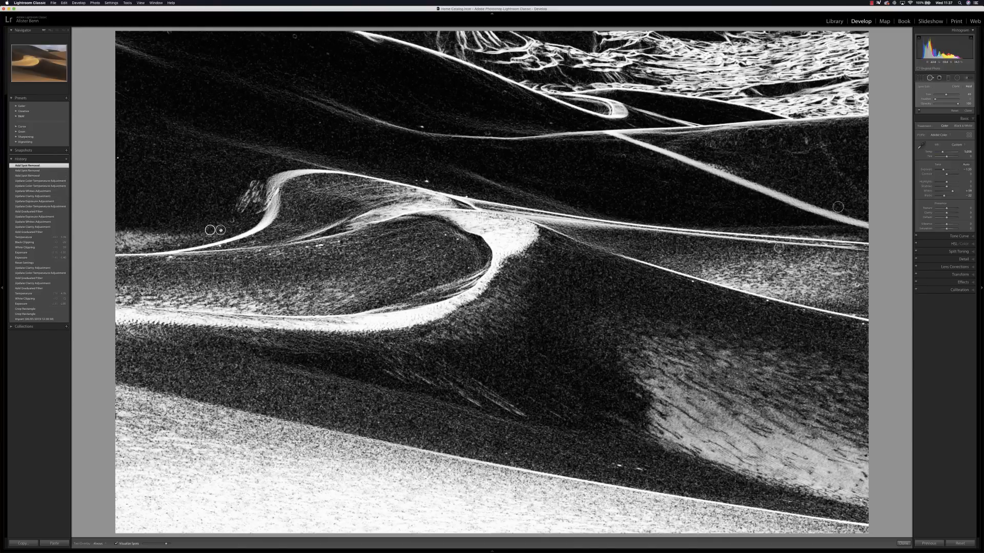
{"action": "left_click", "coordinate": [427, 180]}
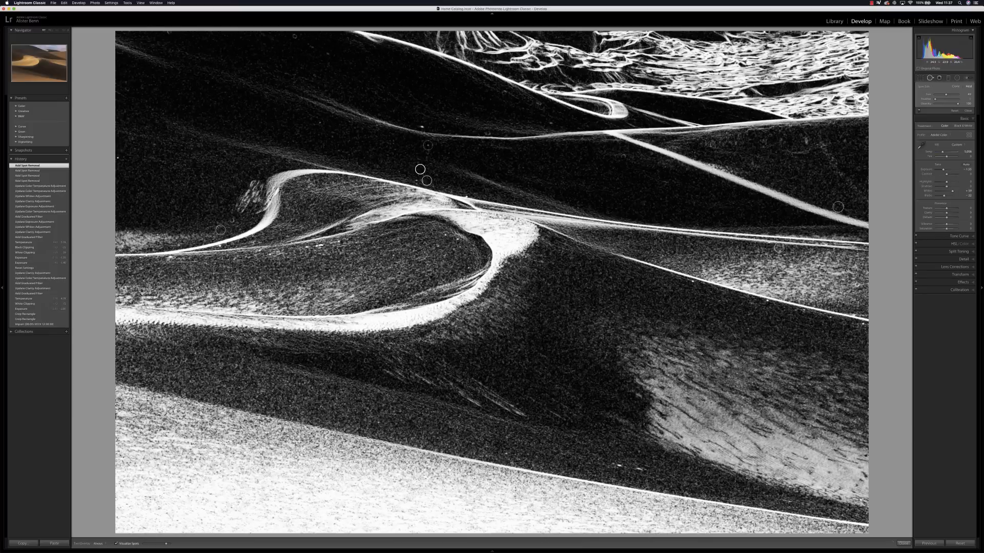
{"action": "left_click", "coordinate": [422, 125]}
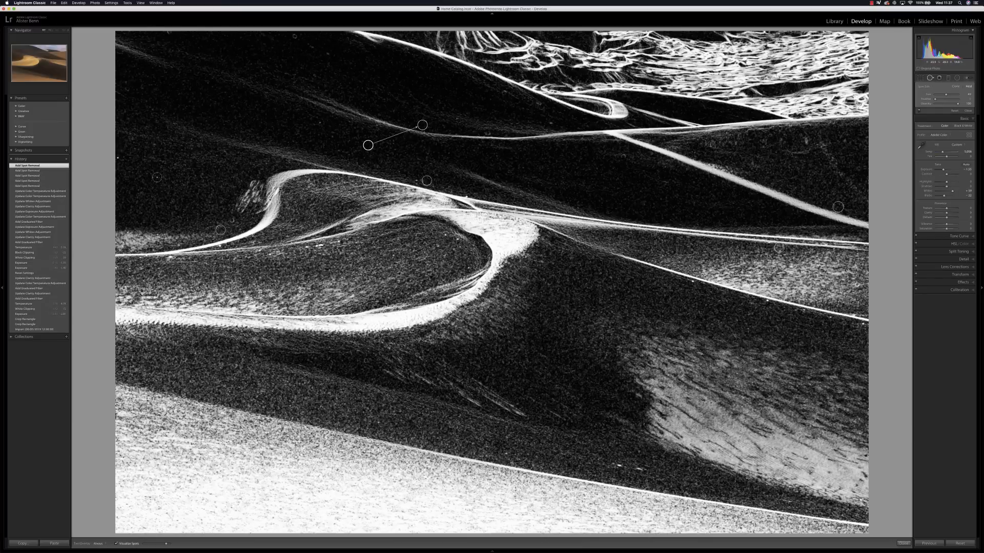
{"action": "left_click", "coordinate": [118, 155]}
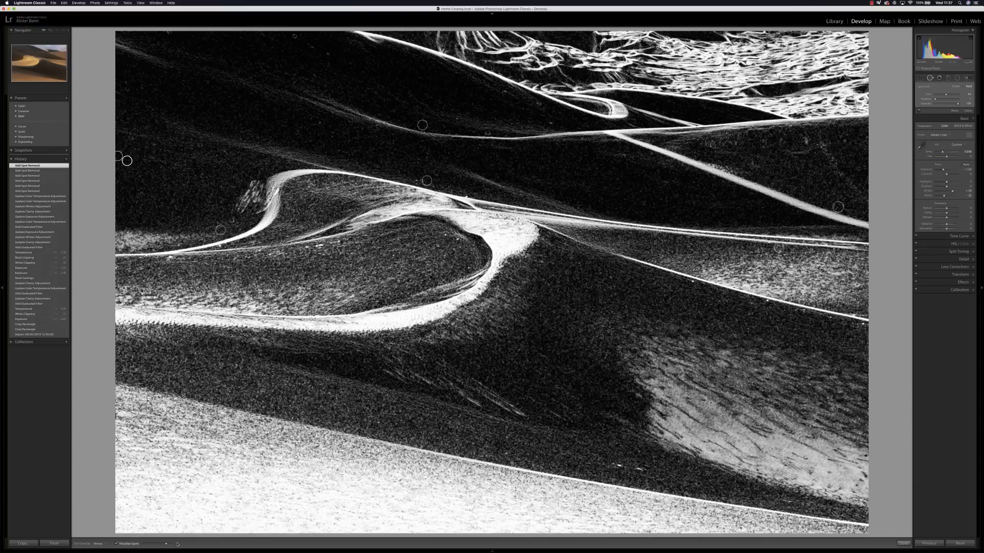
Step: Turn off spot visualization and finish the spot removal
{"action": "key", "text": "t"}
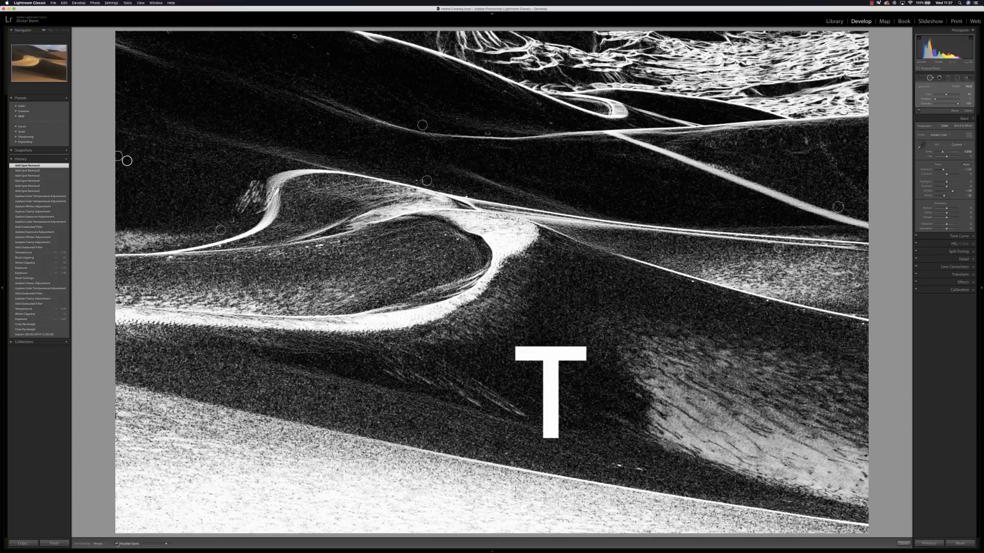
{"action": "key", "text": "t"}
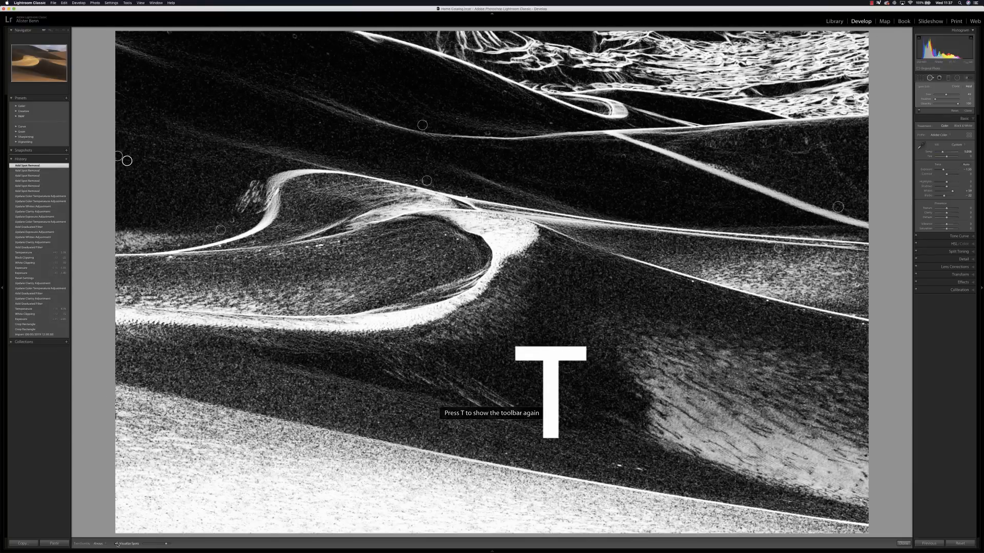
{"action": "left_click", "coordinate": [116, 543]}
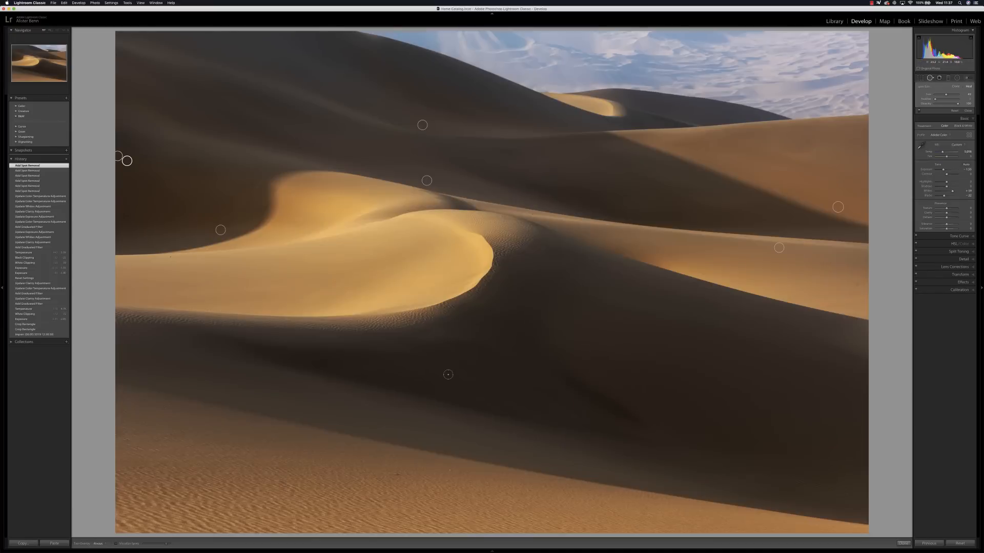
{"action": "left_click", "coordinate": [929, 79]}
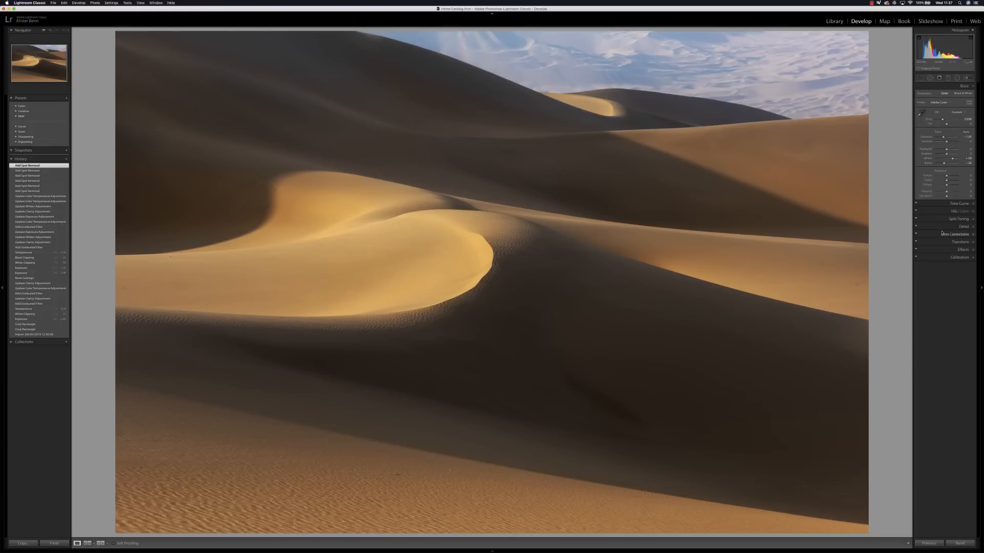
Step: Add a subtle dark post-crop vignette around the photo with the Highlight Priority style
{"action": "left_click", "coordinate": [957, 249]}
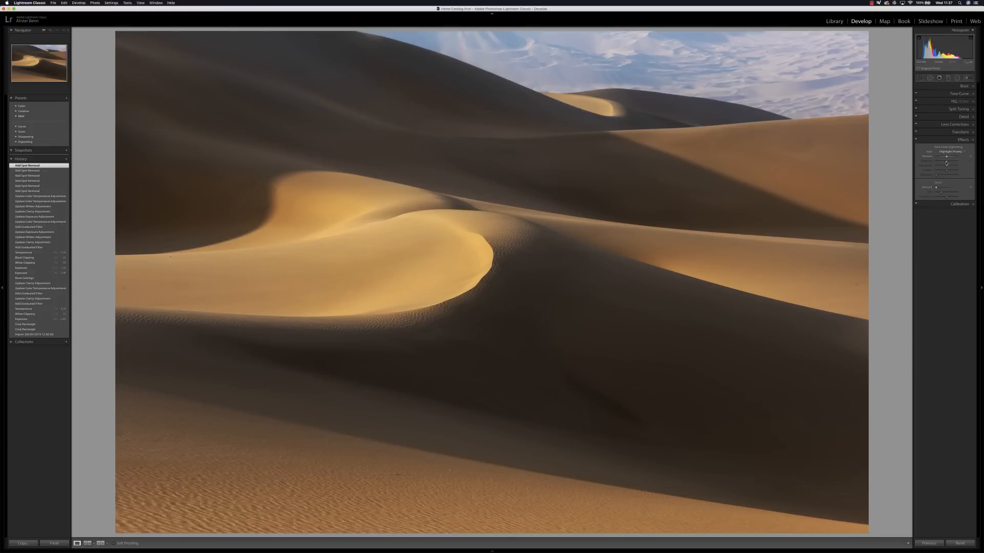
{"action": "left_click_drag", "start_coordinate": [947, 158], "coordinate": [946, 158]}
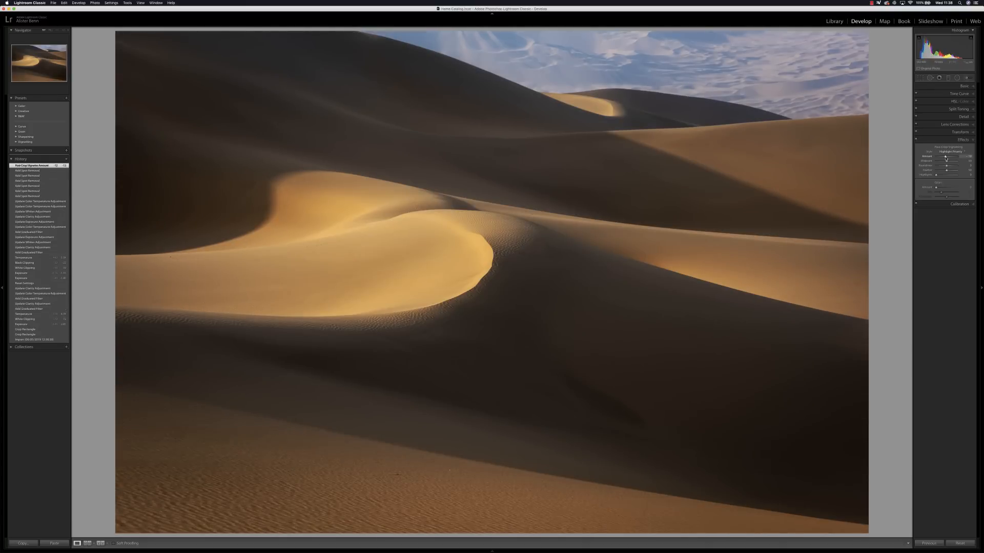
Step: Lower the overall exposure a little further, raise the whites slightly and fine-tune the color temperature
{"action": "left_click", "coordinate": [964, 87]}
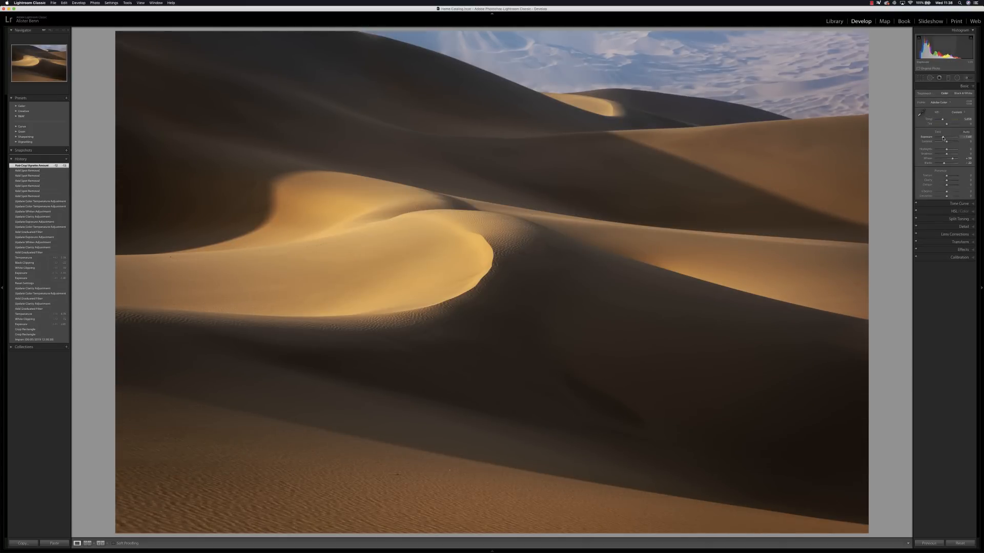
{"action": "left_click_drag", "start_coordinate": [944, 137], "coordinate": [943, 139]}
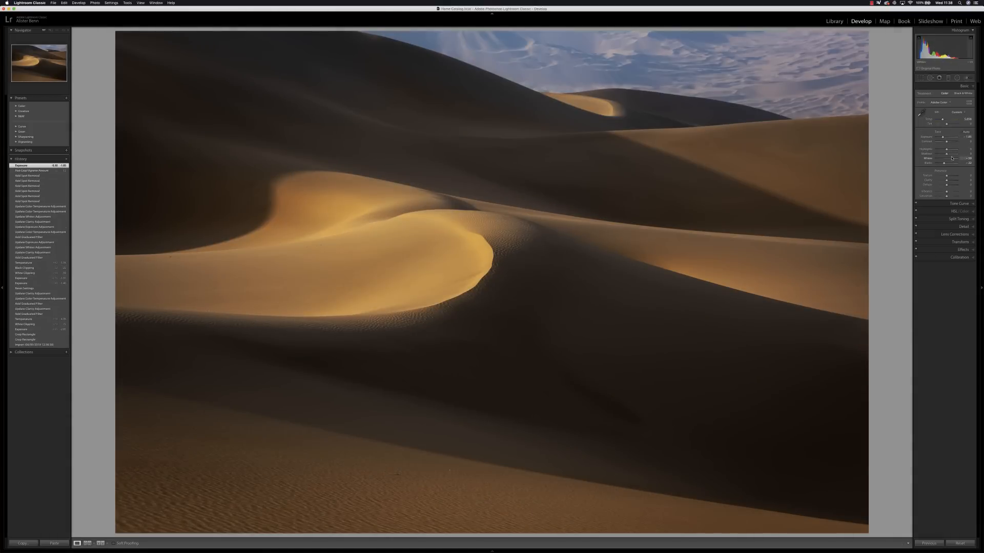
{"action": "left_click_drag", "start_coordinate": [953, 160], "coordinate": [953, 161]}
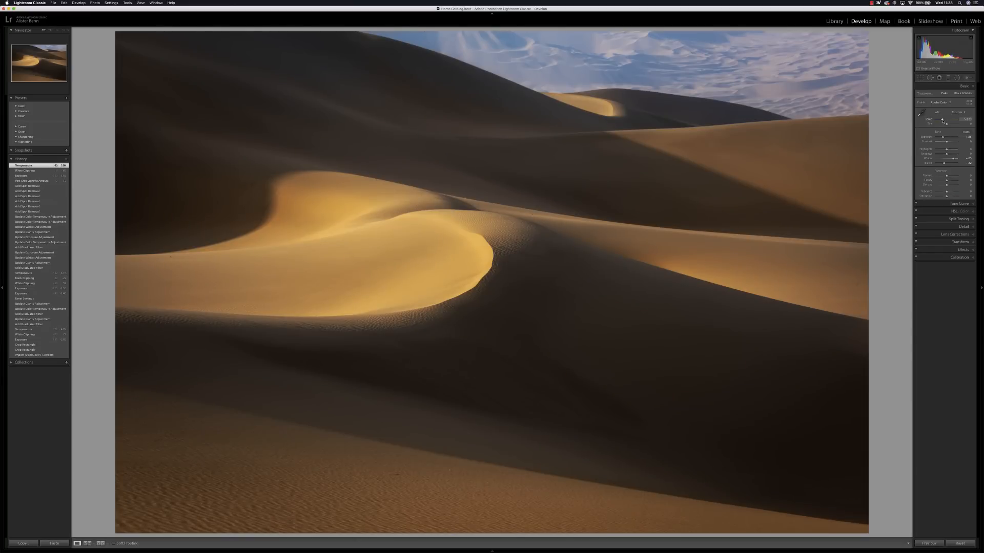
Step: Fine-tune the color temperature and tint of the graduated filter over the distant dunes
{"action": "left_click", "coordinate": [948, 78]}
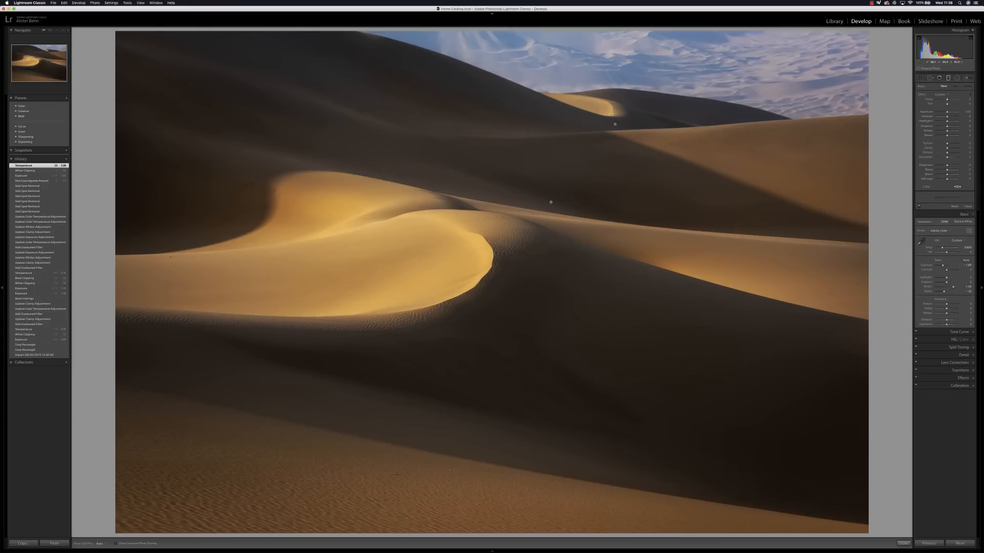
{"action": "left_click", "coordinate": [615, 124]}
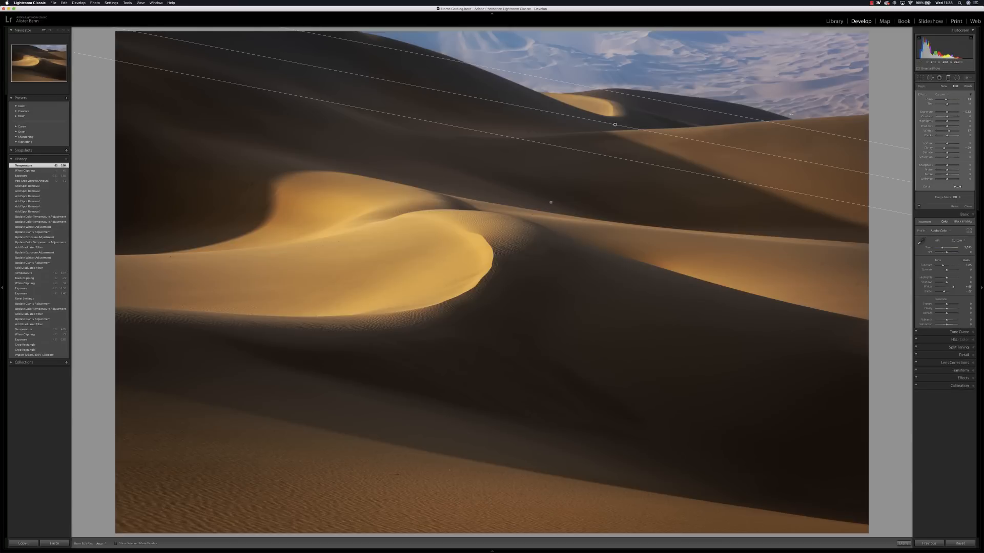
{"action": "left_click", "coordinate": [947, 101]}
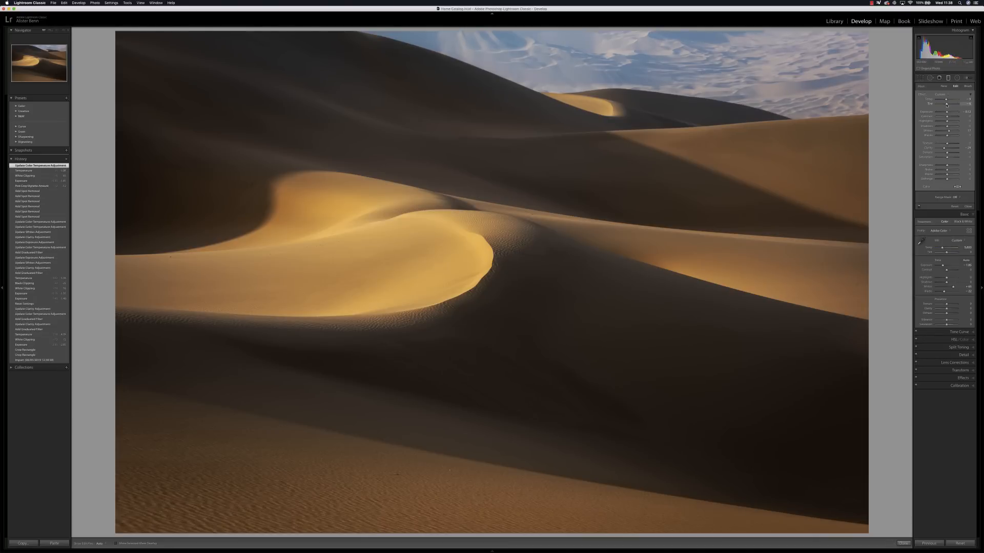
{"action": "left_click", "coordinate": [946, 104]}
{"action": "left_click", "coordinate": [949, 78]}
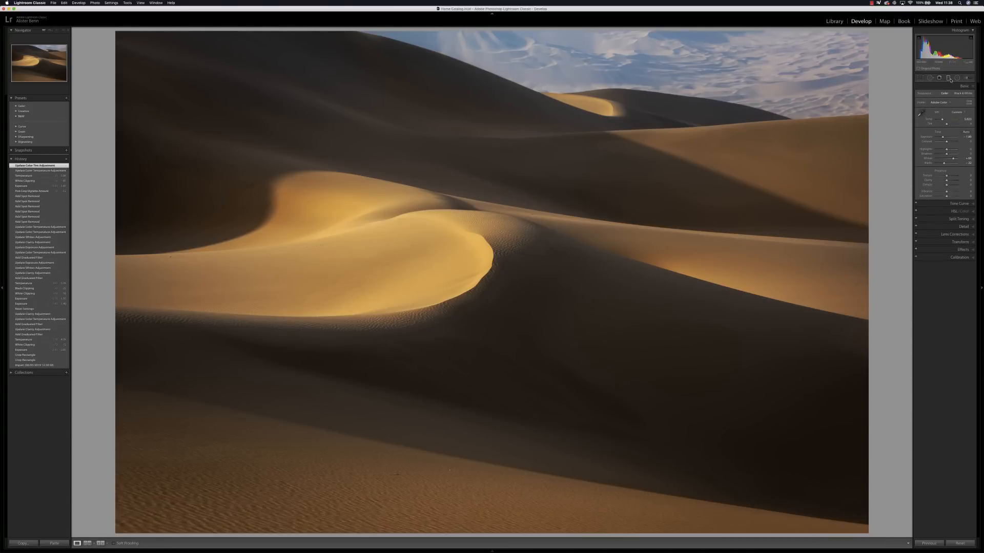
Step: View the edited photo against a fully blacked-out background
{"action": "key", "text": "l"}
{"action": "key", "text": "l"}
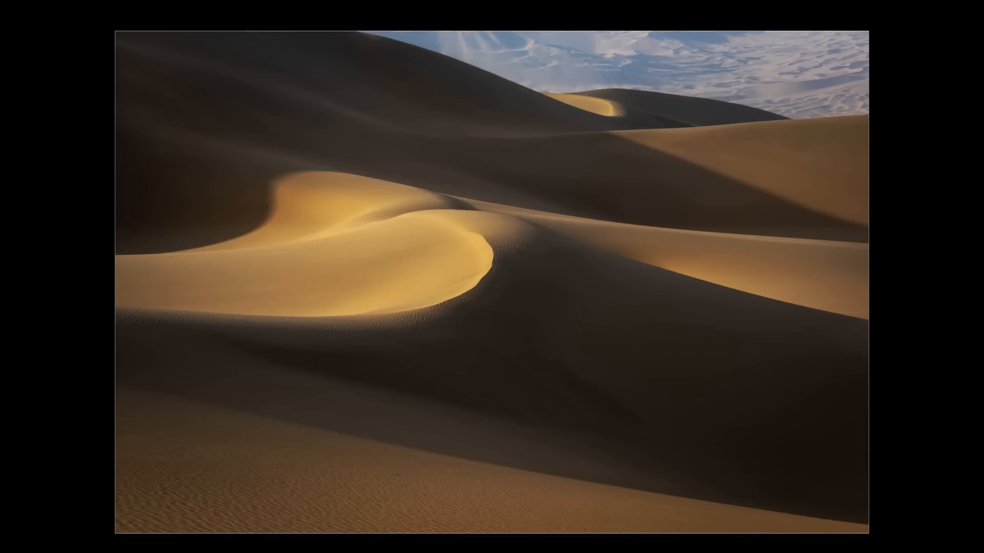